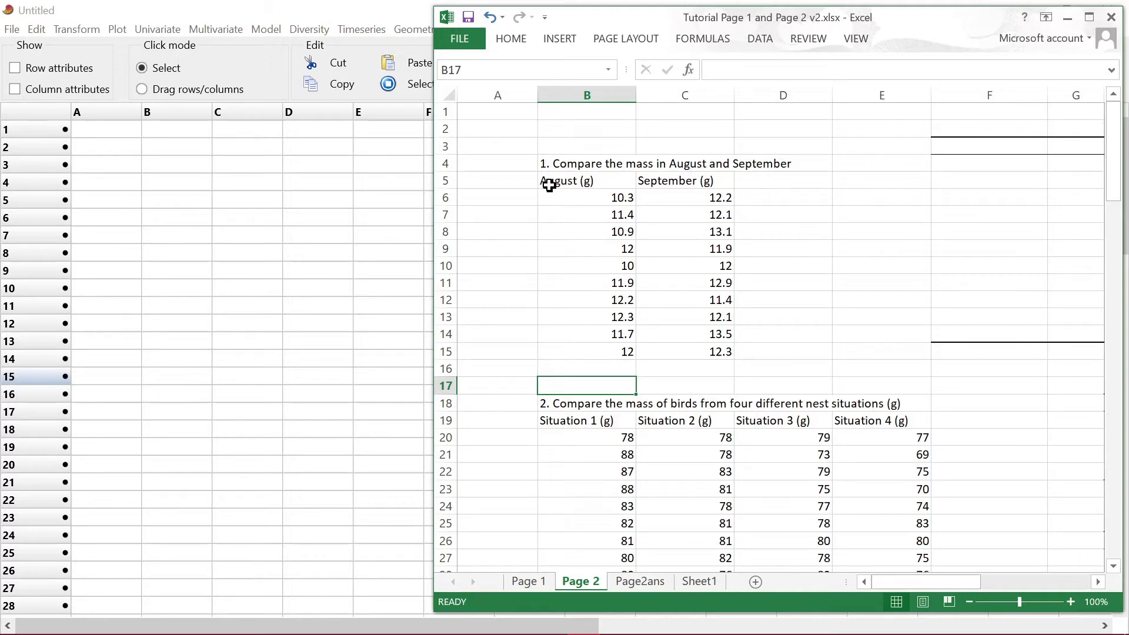
Step: Copy the August and September mass columns with their headers (B5:C15) in Excel
left_click_drag(577, 182, 679, 354)
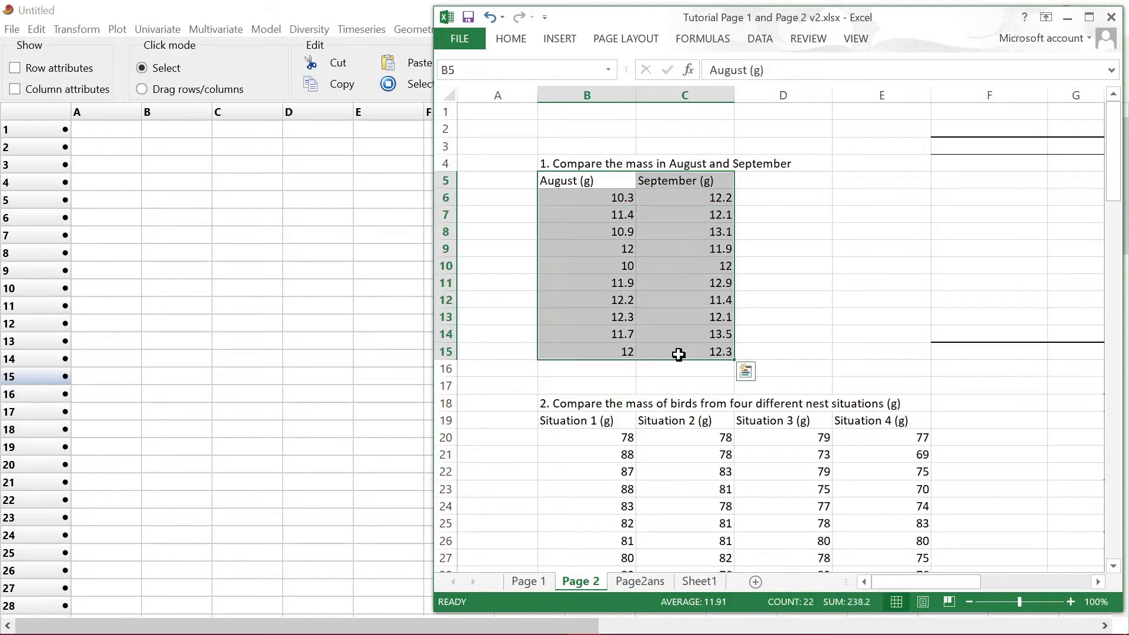
key("ctrl+c")
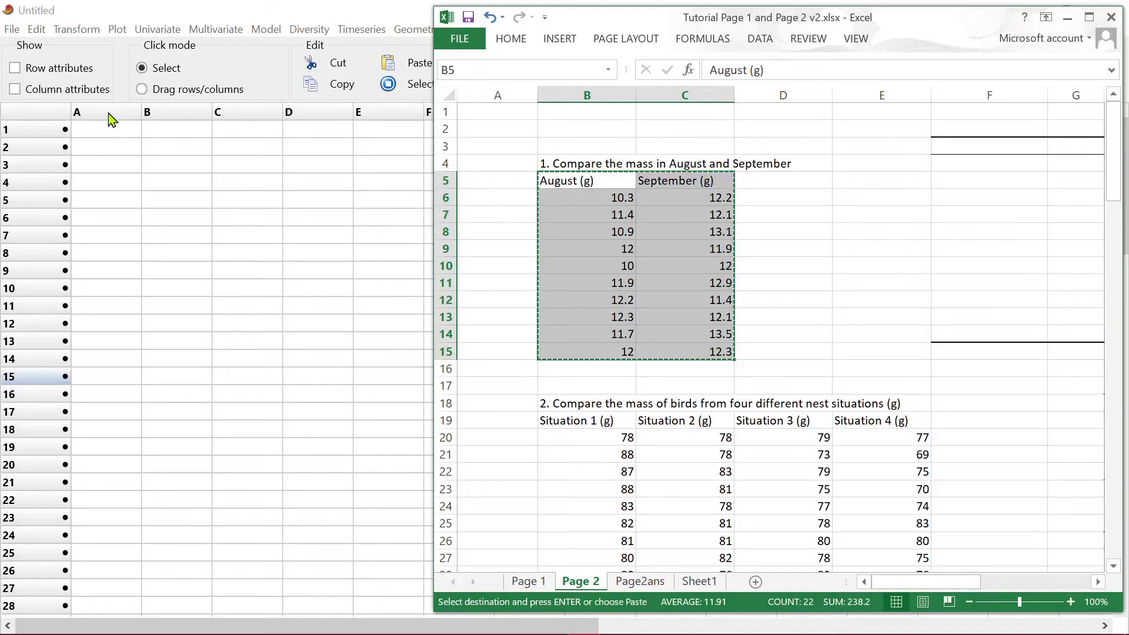
Step: Paste the data into PAST as columns 'August (g)' and 'September (g)', then select all
left_click(77, 91)
left_click(82, 97)
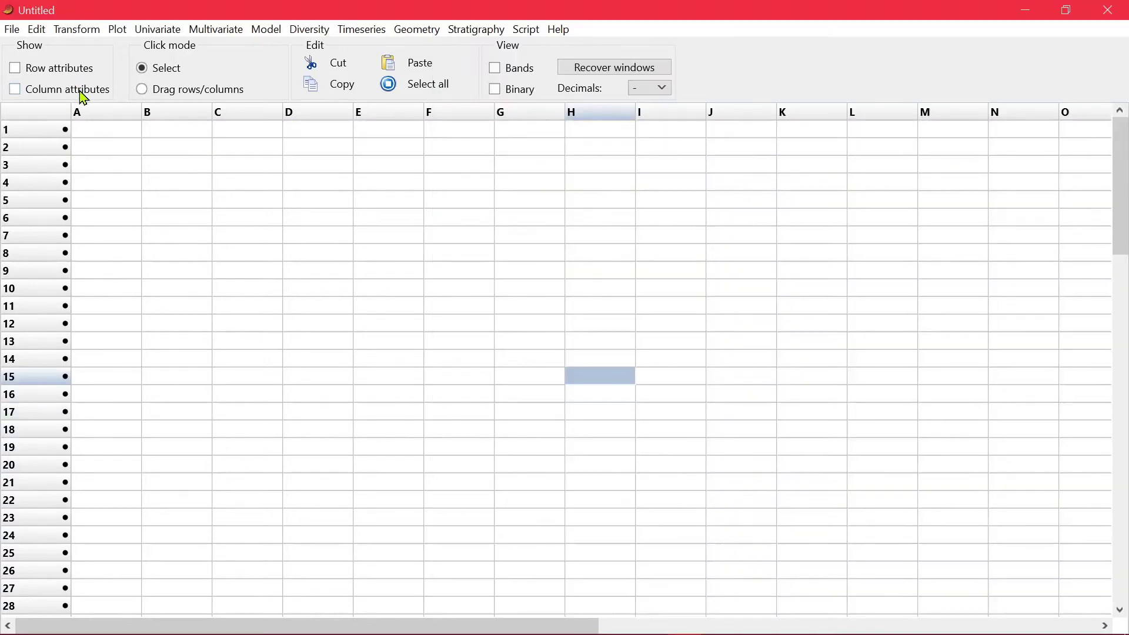
left_click(84, 94)
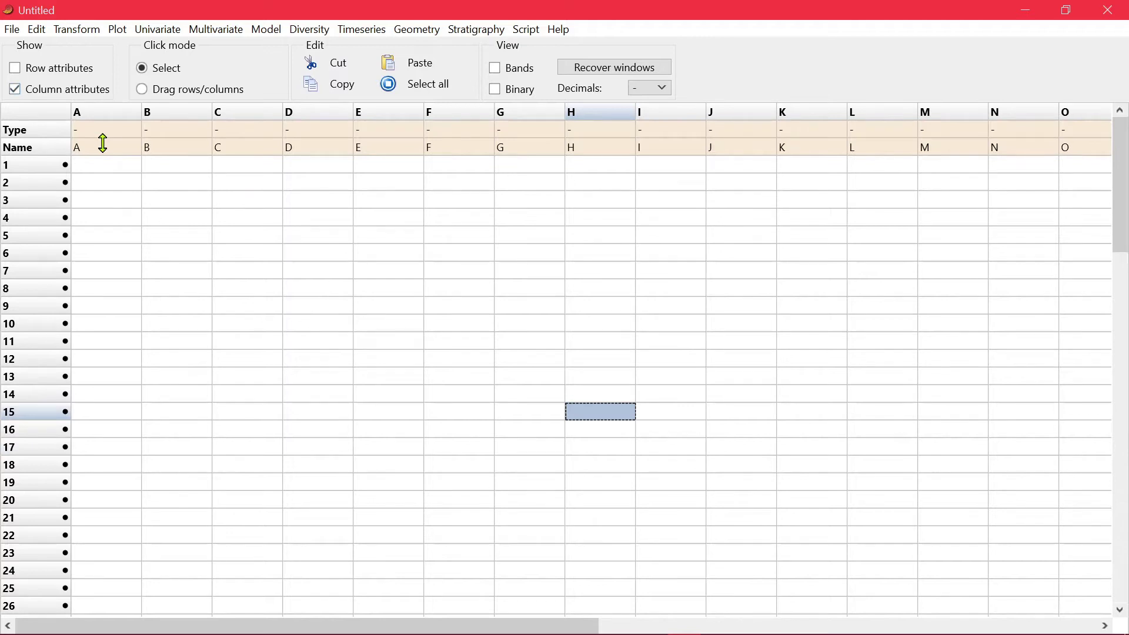
left_click(107, 153)
key("ctrl+v")
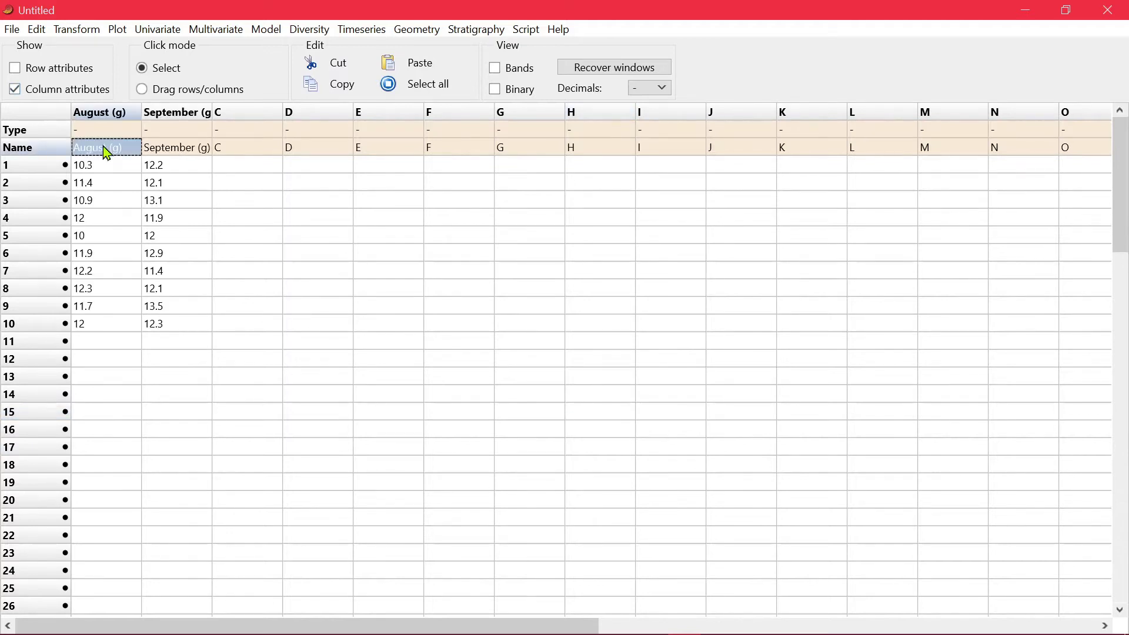
left_click(83, 94)
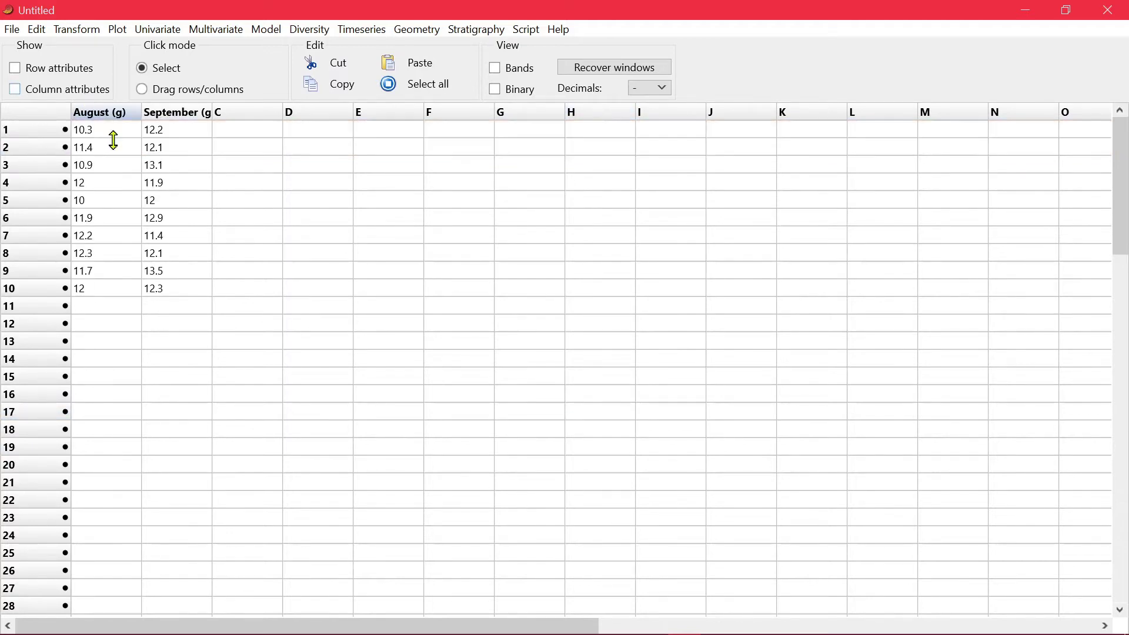
key("ctrl+a")
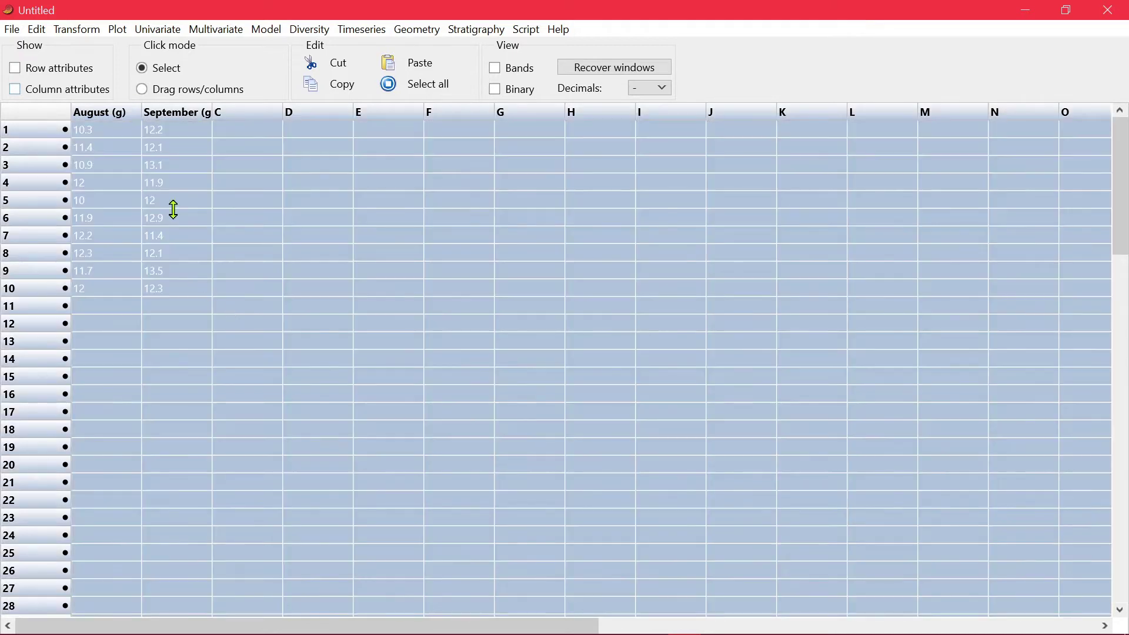
left_click(169, 32)
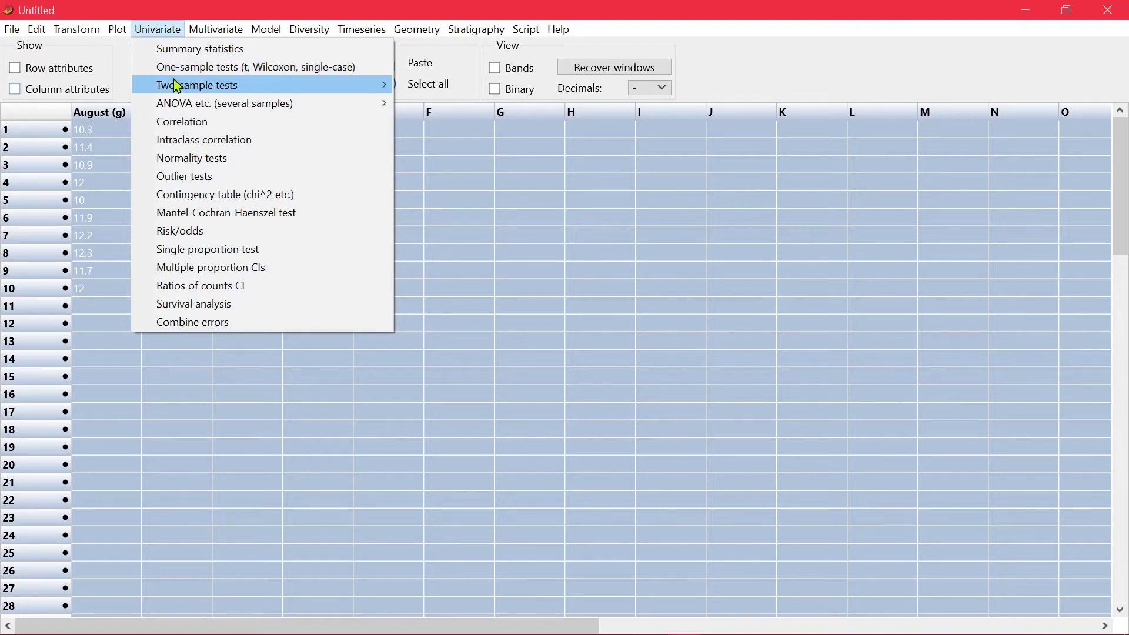
Step: Run the two-sample t test on August vs September masses (t = 2.7163, p = 0.014152)
mouse_move(178, 86)
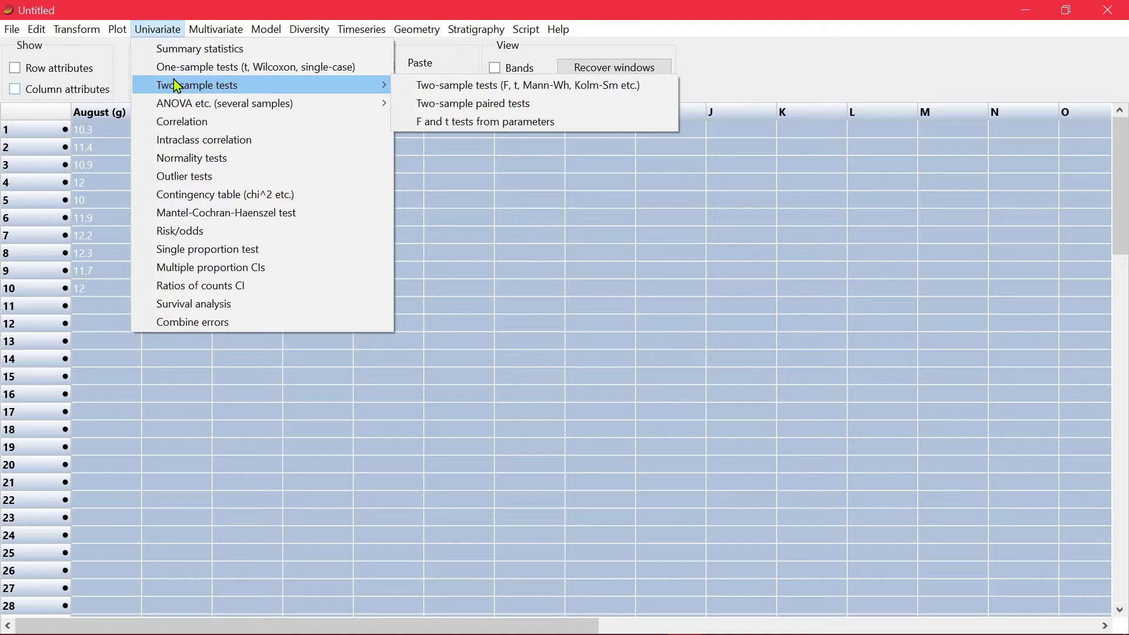
left_click(469, 86)
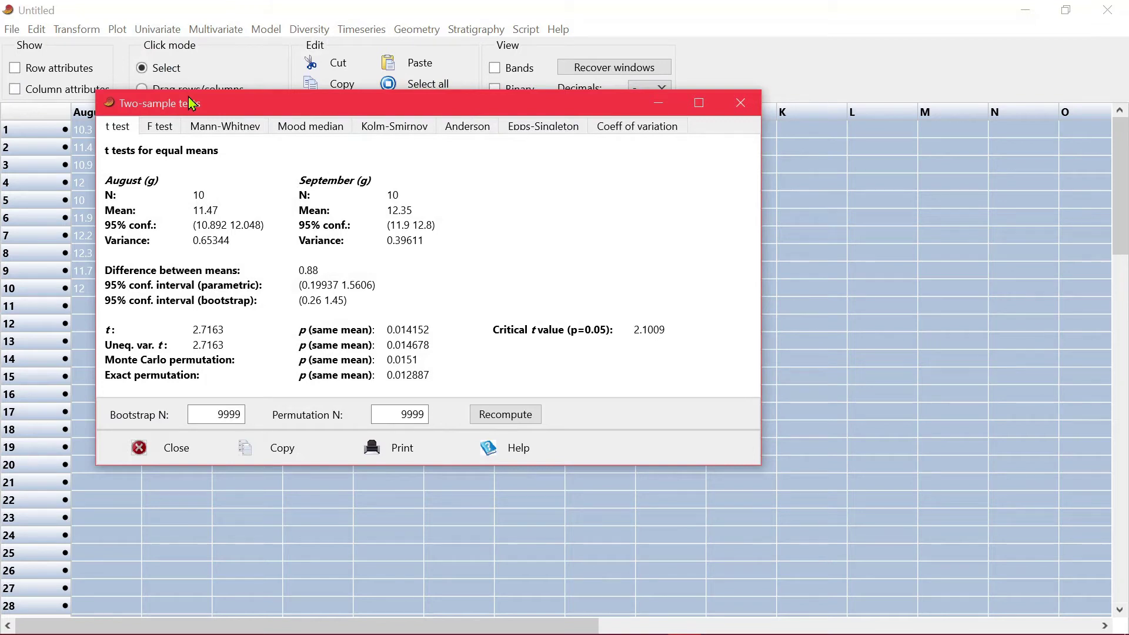
Step: Move the t test results window aside and clear the earlier selection in Excel
left_click_drag(192, 104, 481, 136)
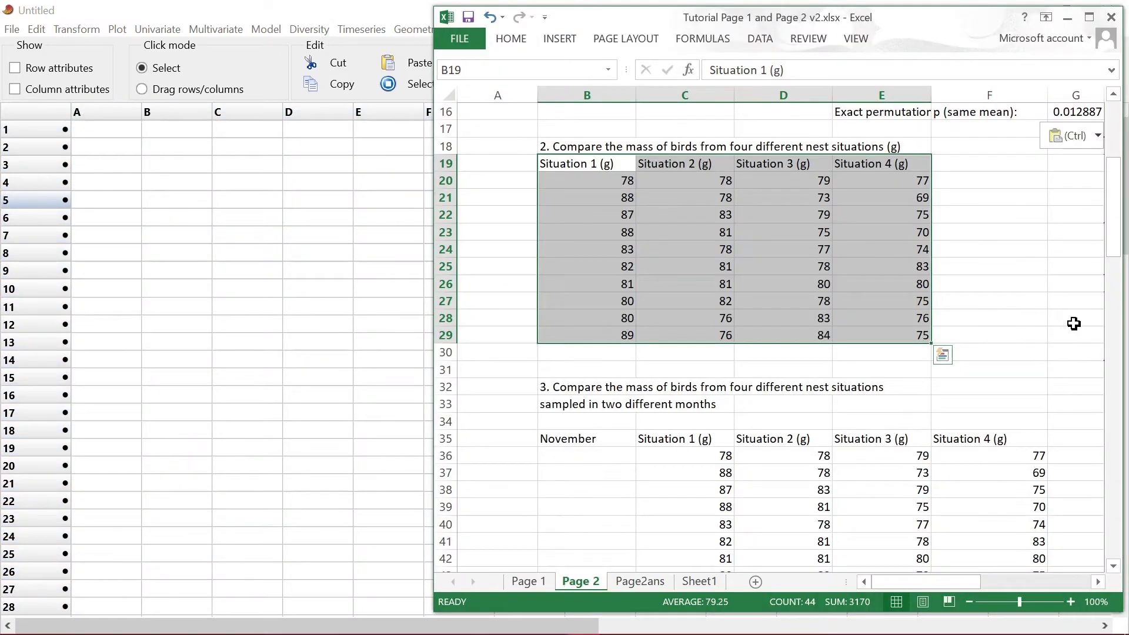
left_click(1071, 319)
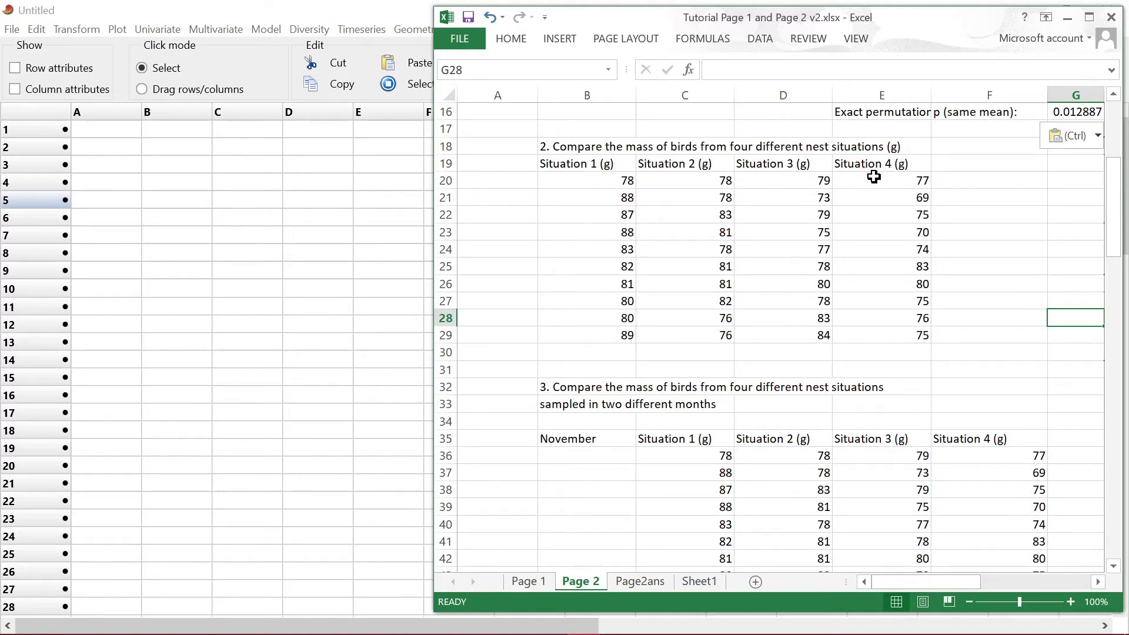
Step: Copy the Situation 1–4 mass table with headers (B19:E29) from Excel
left_click_drag(574, 165, 876, 346)
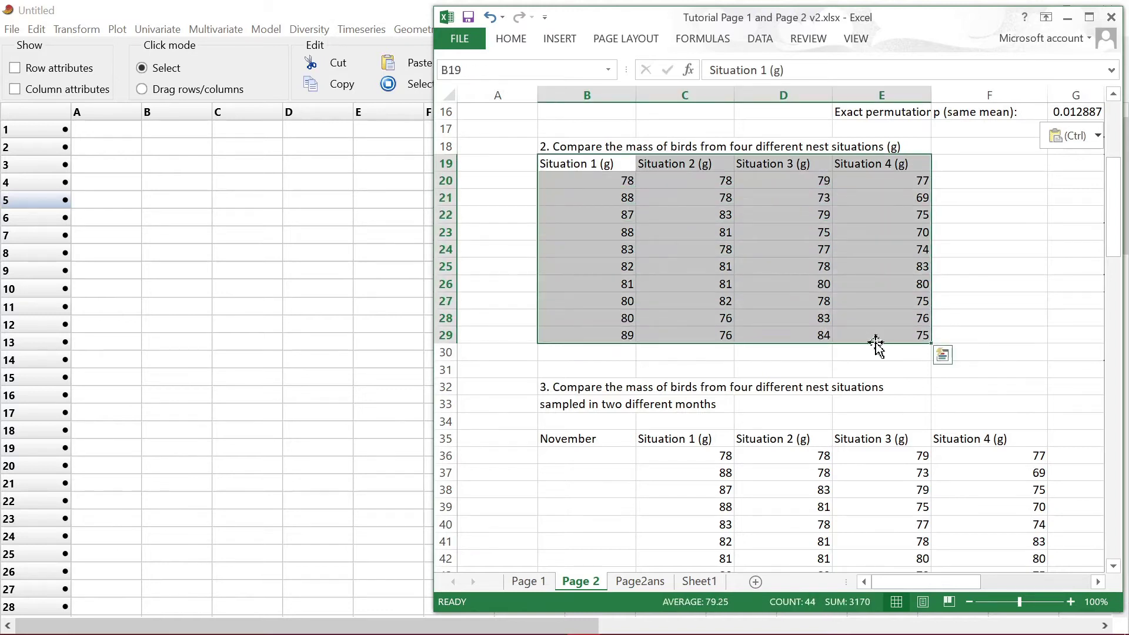
key("ctrl+c")
left_click(176, 217)
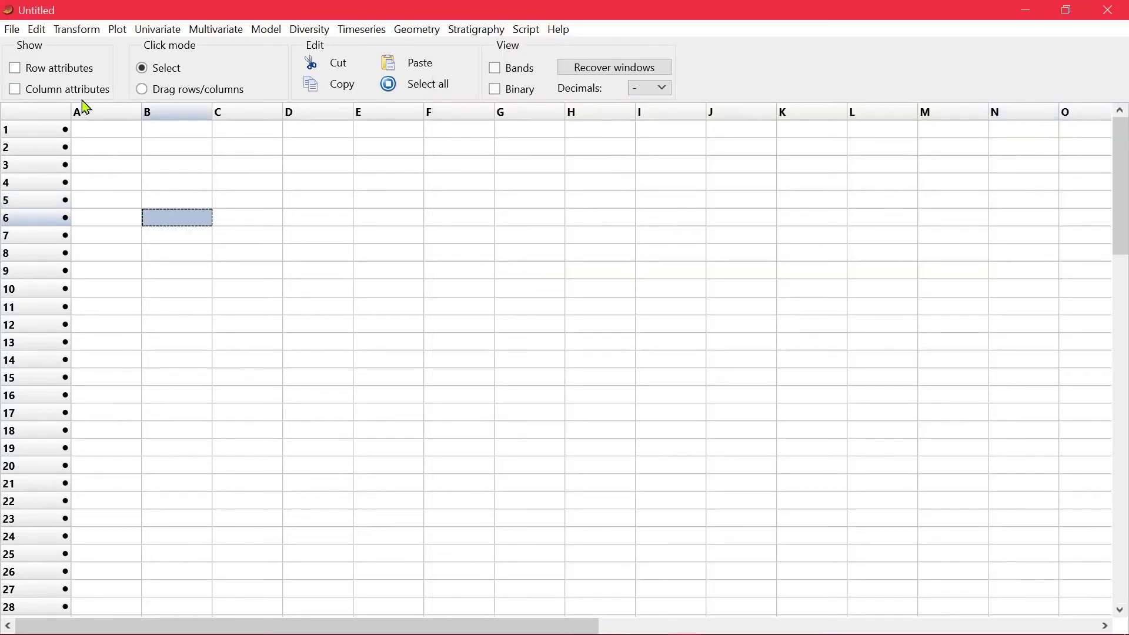
Step: Paste the table into PAST as columns Situation 1 (g) to Situation 4 (g) and select all
double_click(88, 91)
left_click(89, 91)
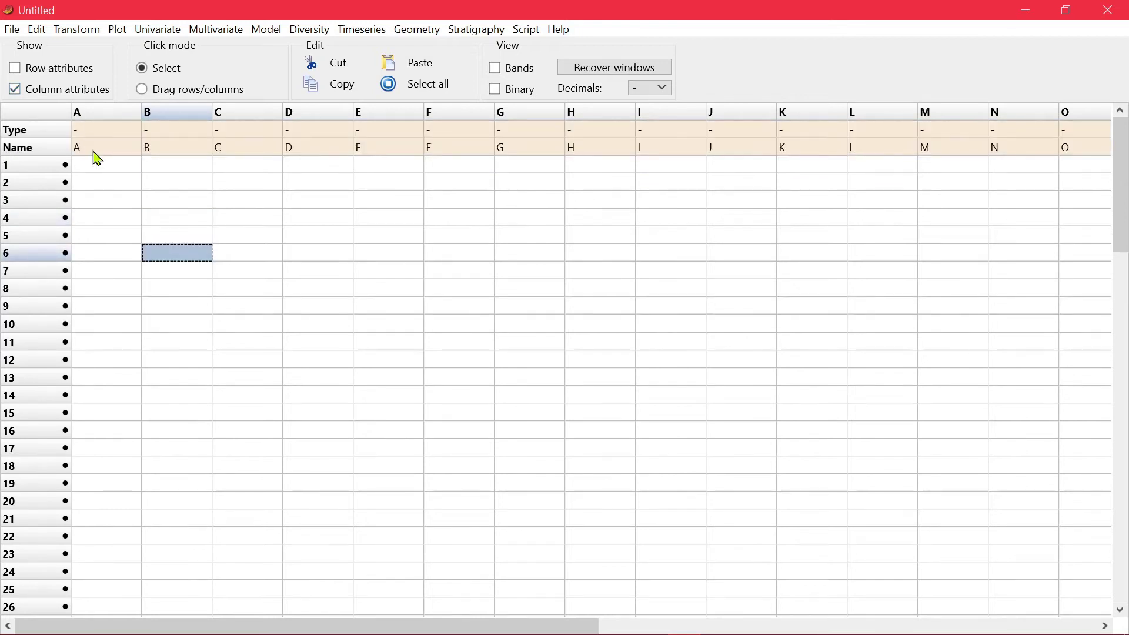
left_click(97, 151)
key("ctrl+v")
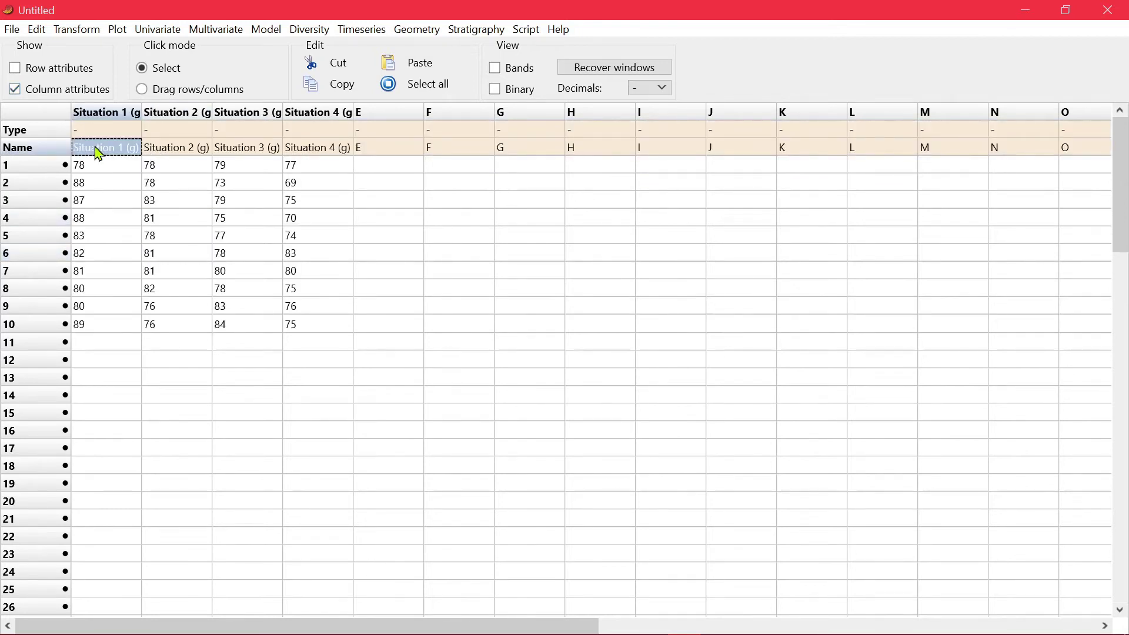
left_click(56, 90)
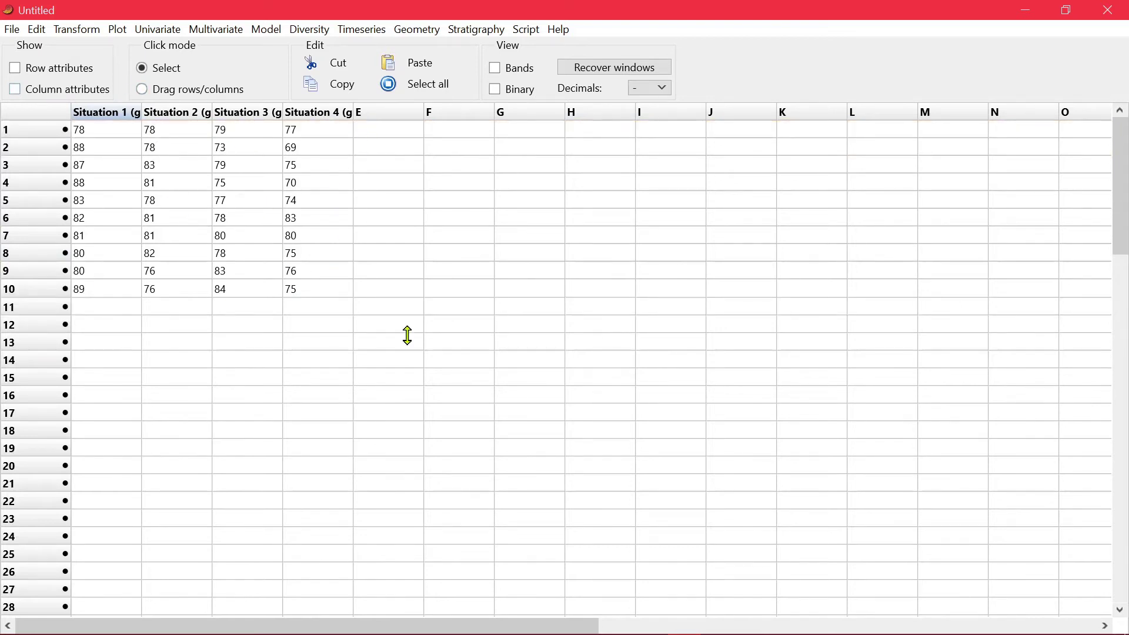
key("ctrl+a")
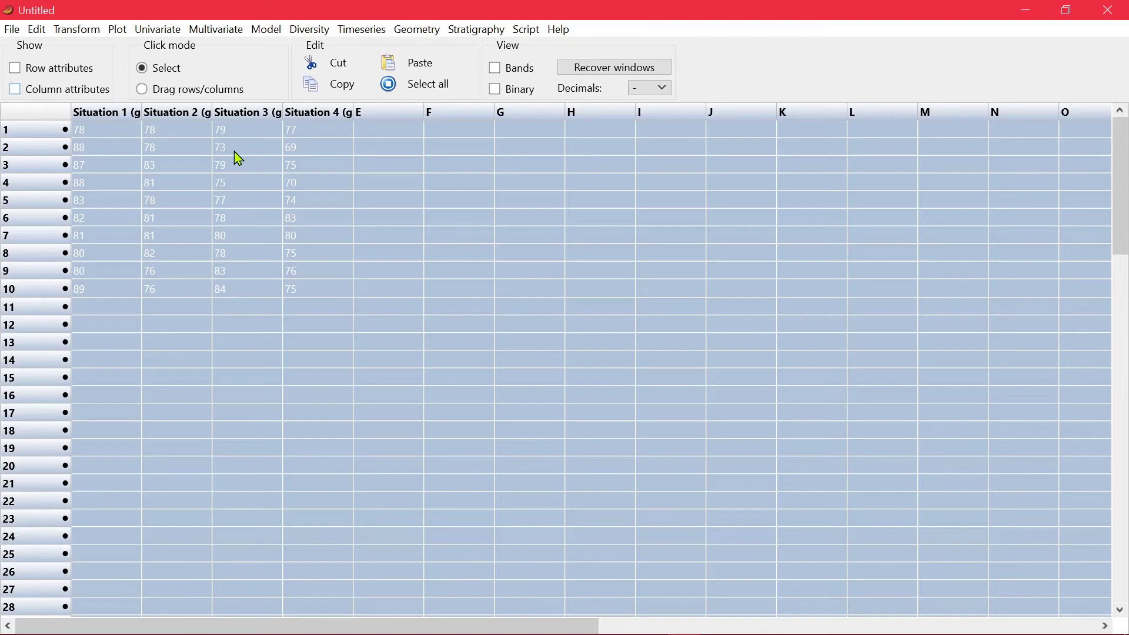
left_click(203, 30)
Step: Run the several-sample one-way ANOVA on the four situation columns (F = 9.005, p = 0.000139)
mouse_move(170, 38)
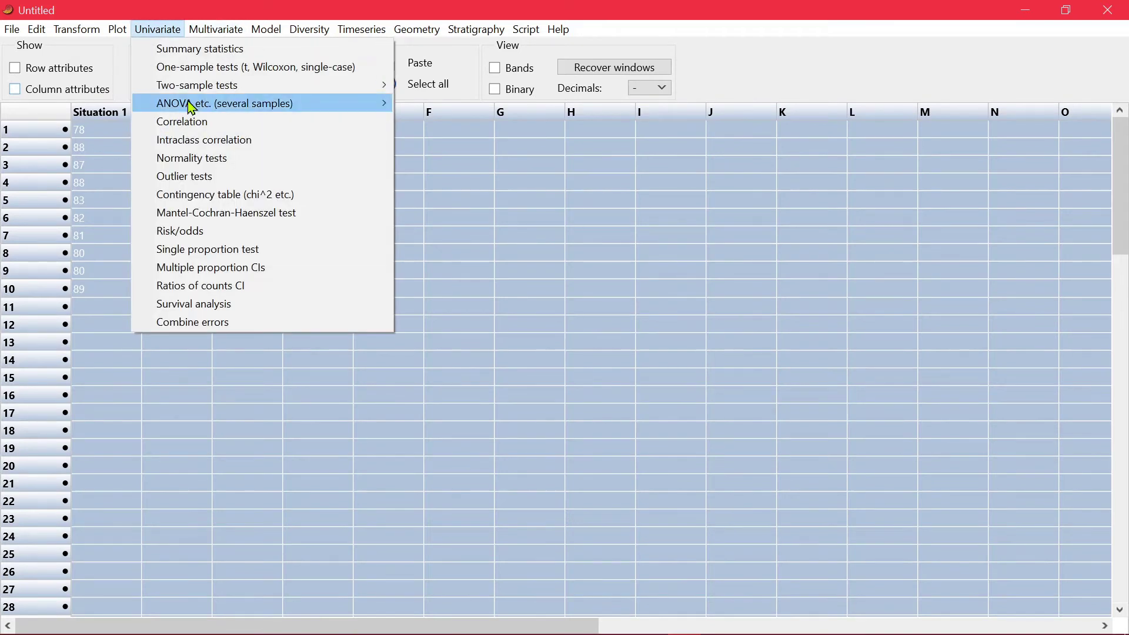
mouse_move(191, 107)
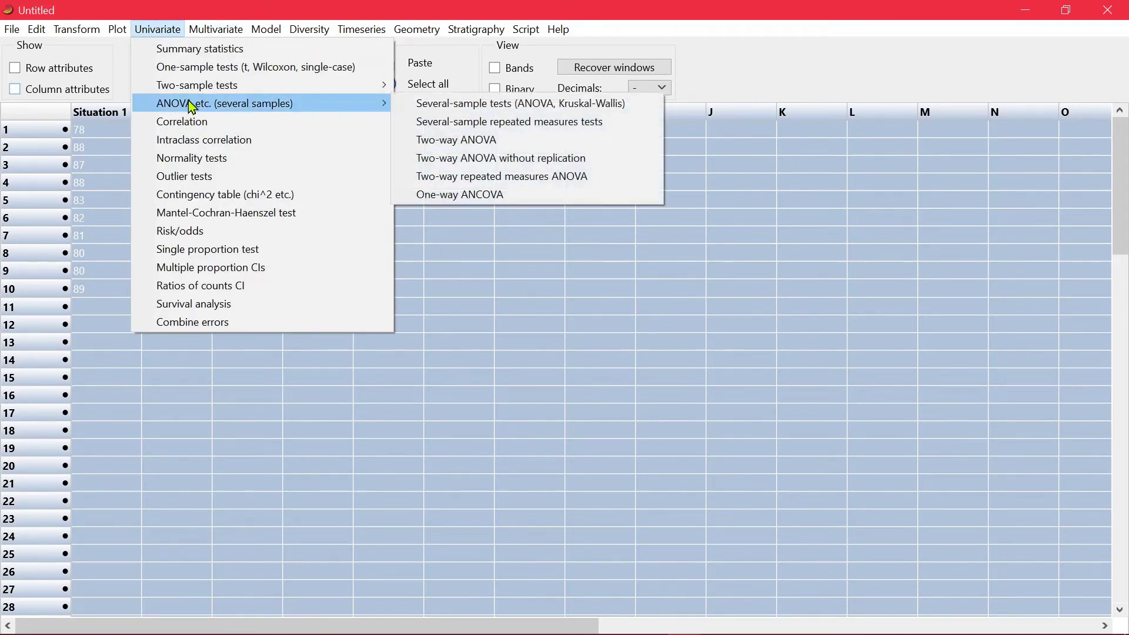
left_click(427, 112)
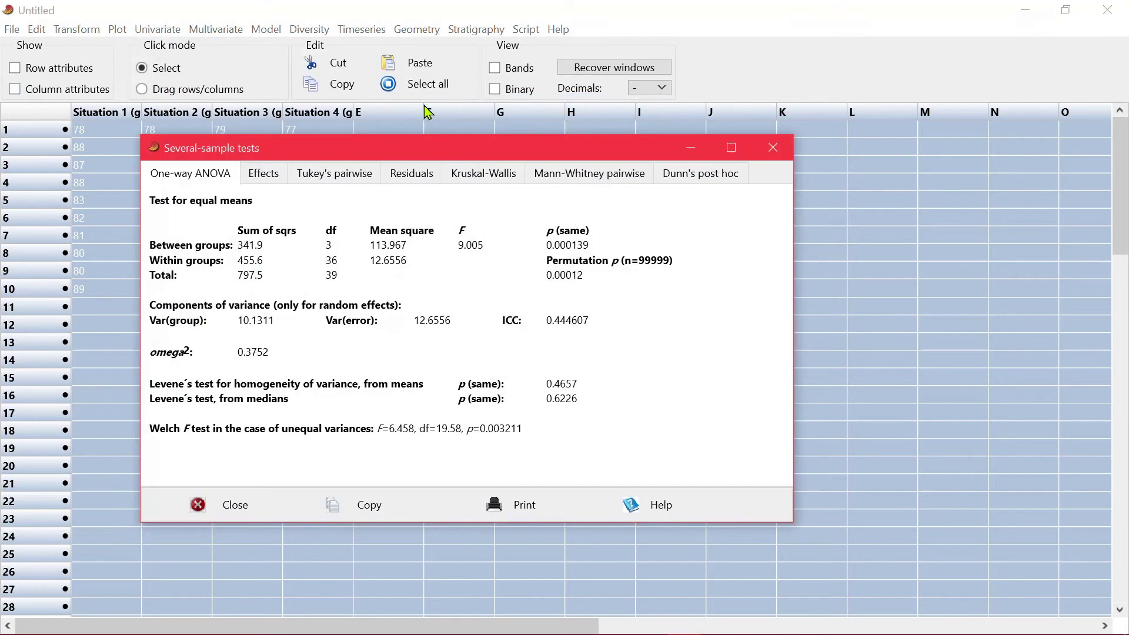
Step: Move the ANOVA window aside and display Tukey's pairwise comparison table
left_click_drag(416, 153, 669, 168)
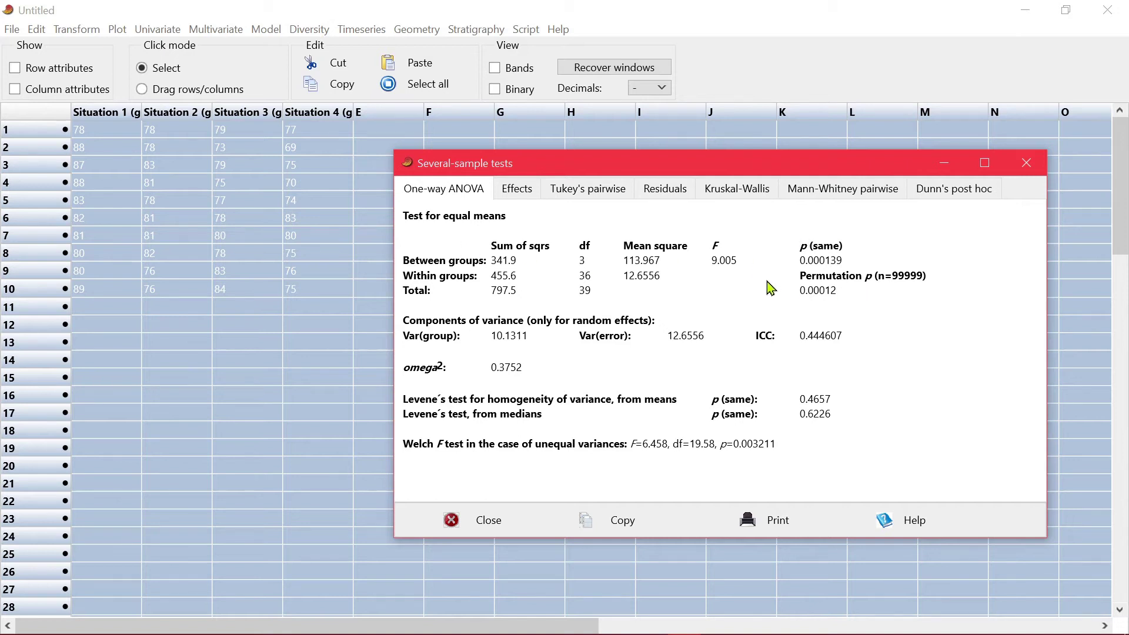
left_click(605, 192)
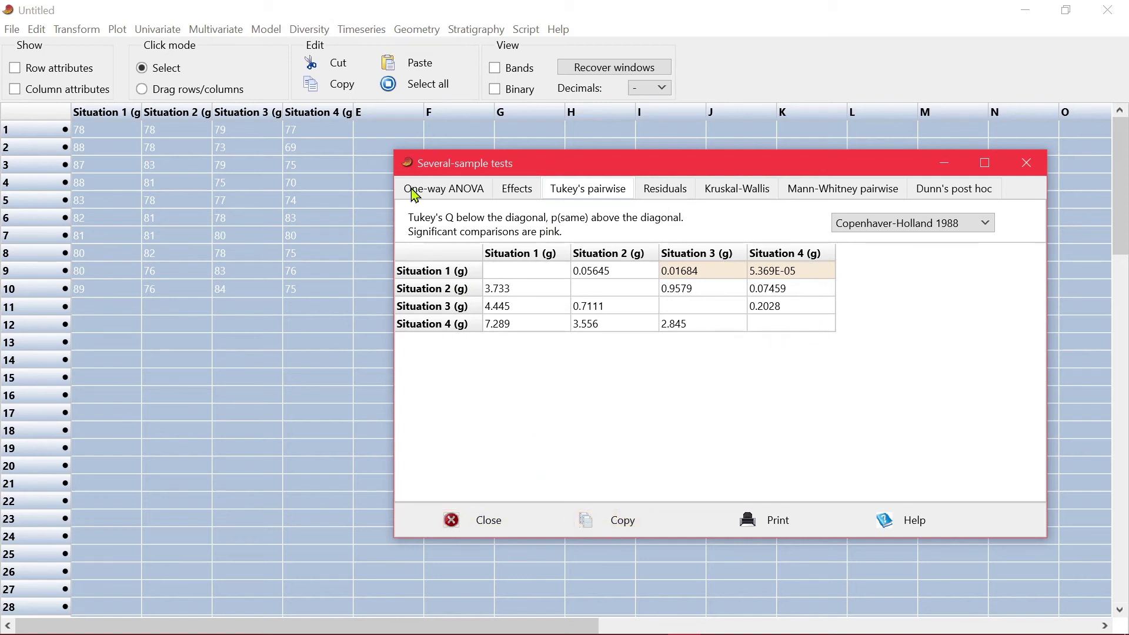
left_click(432, 192)
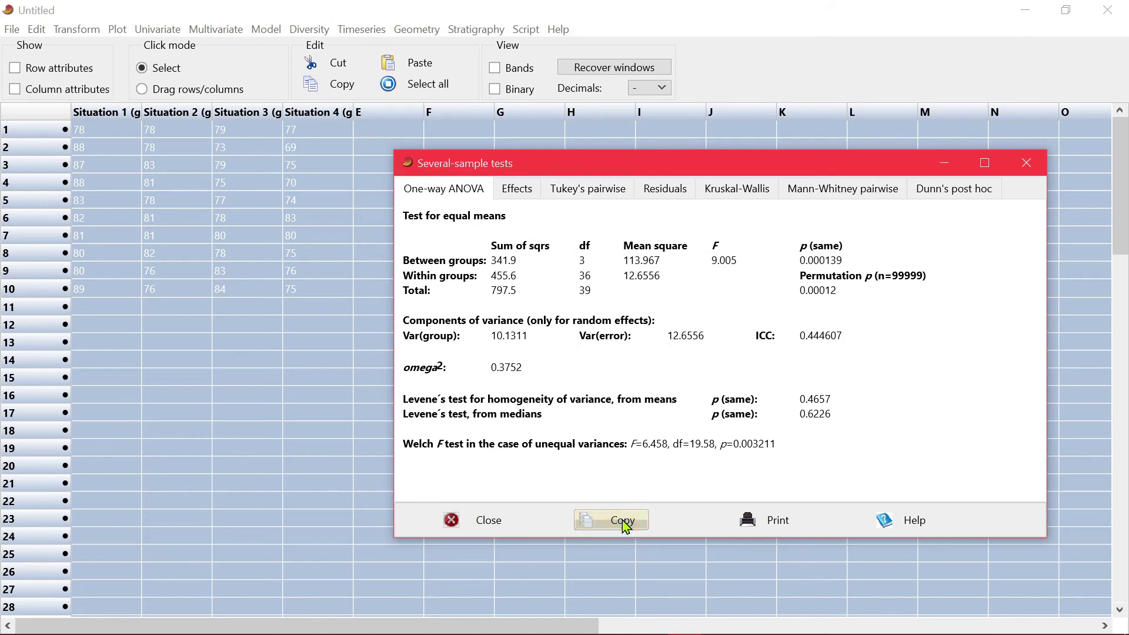
Step: Paste the one-way ANOVA results into Excel's Page 2 sheet at cell L1
key("alt+Tab")
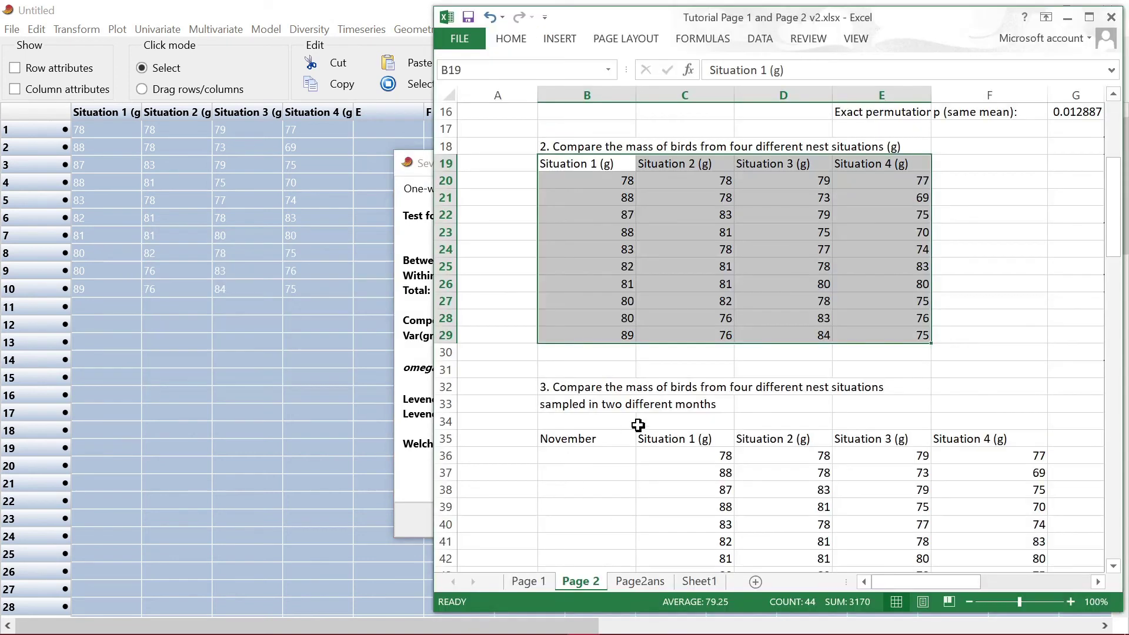
left_click_drag(897, 582, 976, 599)
scroll(647, 423, "up", 5)
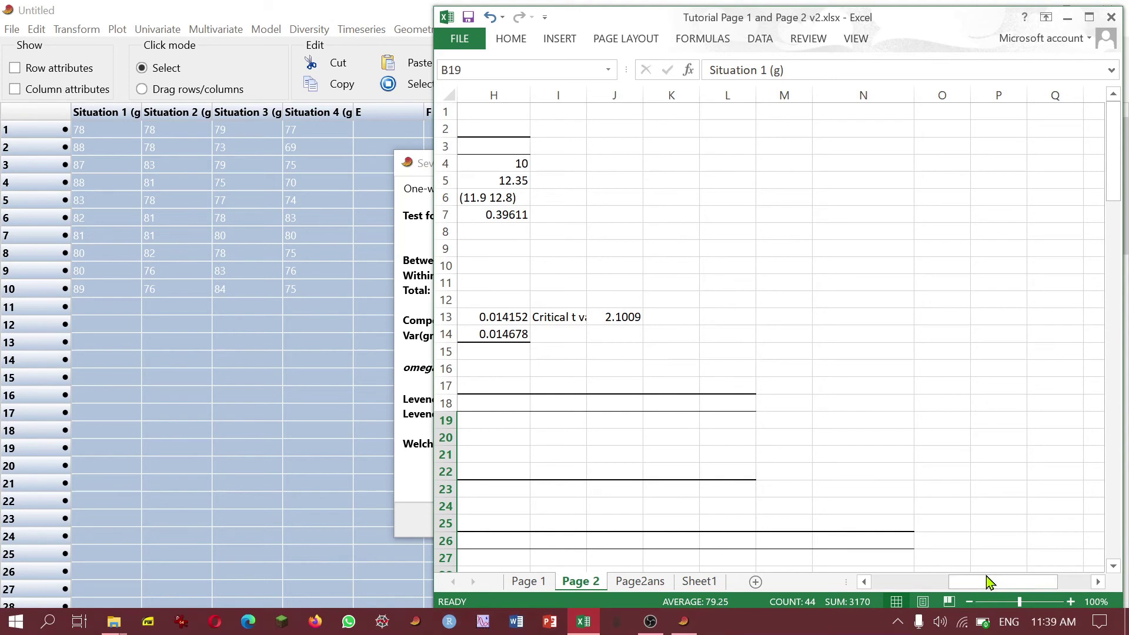
mouse_move(950, 587)
left_mouse_down()
mouse_move(929, 585)
mouse_move(952, 585)
left_mouse_up()
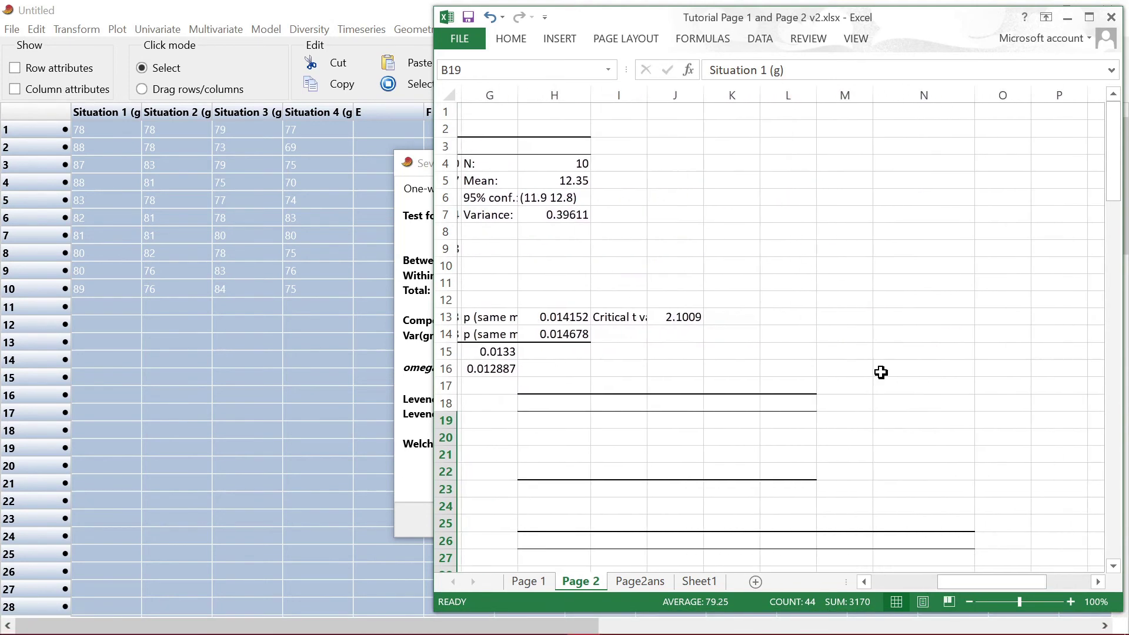
left_click(795, 113)
key("ctrl+v")
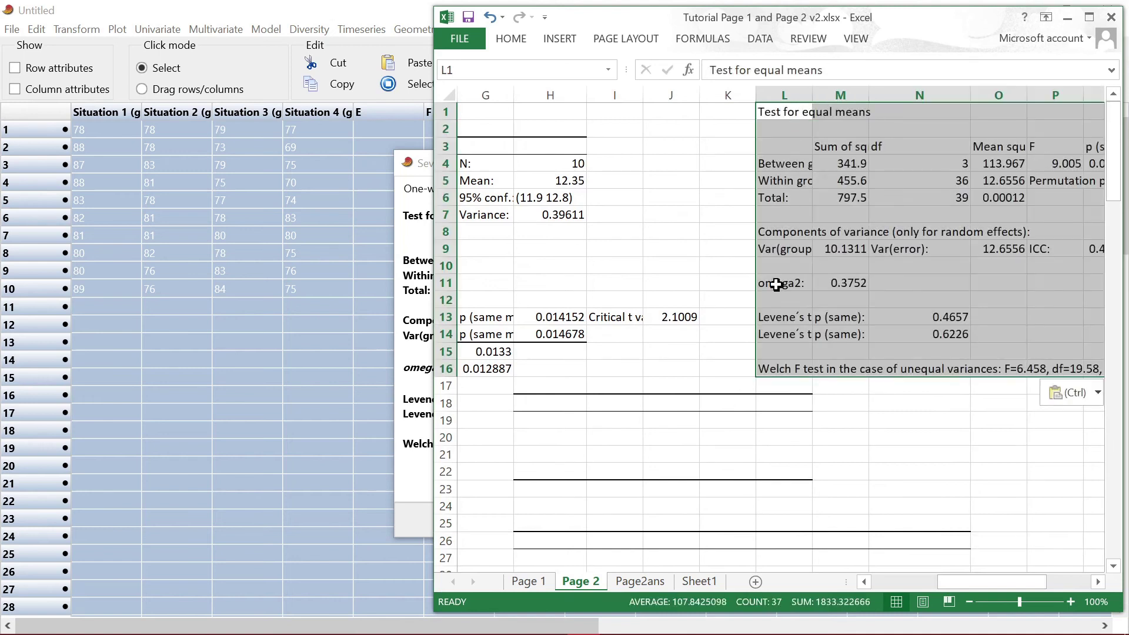
left_click(423, 472)
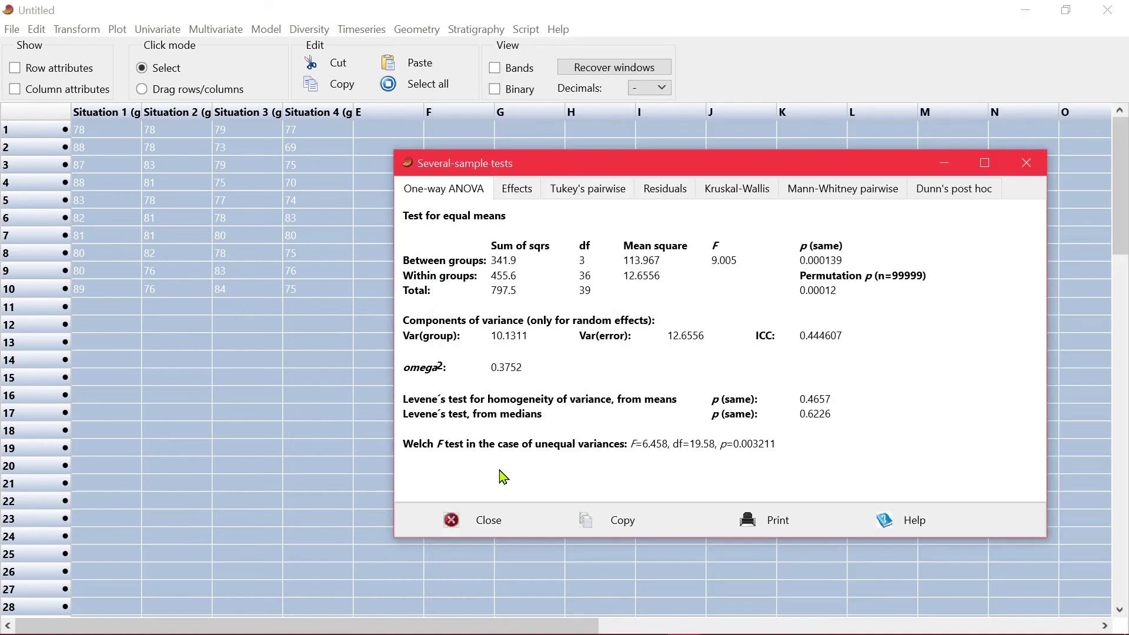
Step: Copy Tukey's pairwise table from PAST and paste it into Excel at cell L17
left_click(562, 193)
left_click(617, 523)
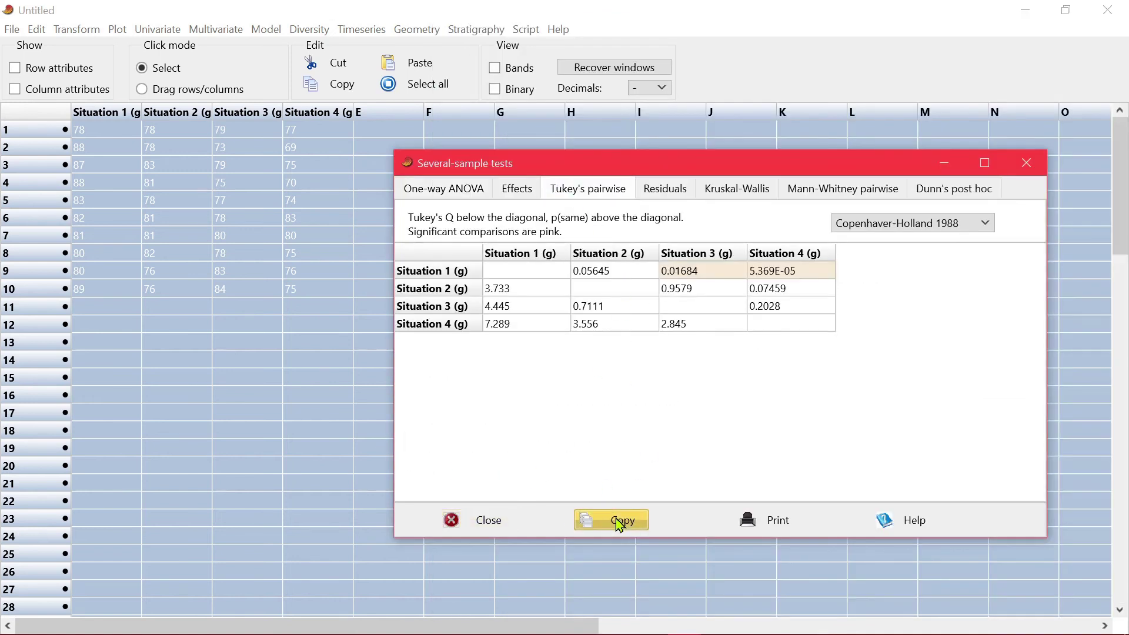
key("alt+Tab")
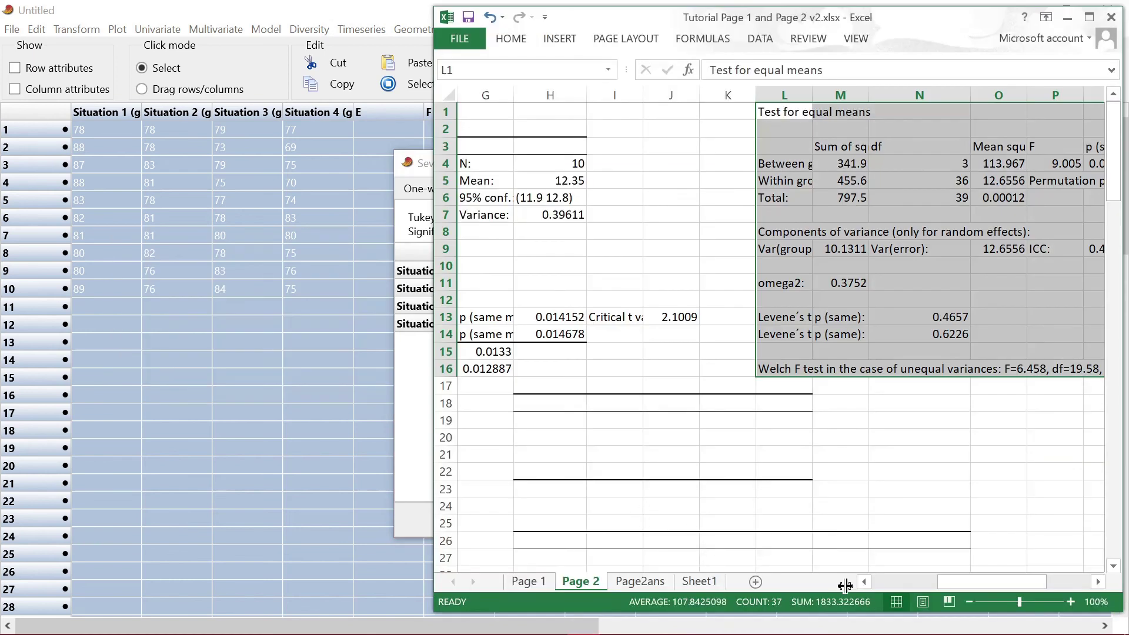
left_click_drag(971, 585, 971, 585)
left_click(591, 384)
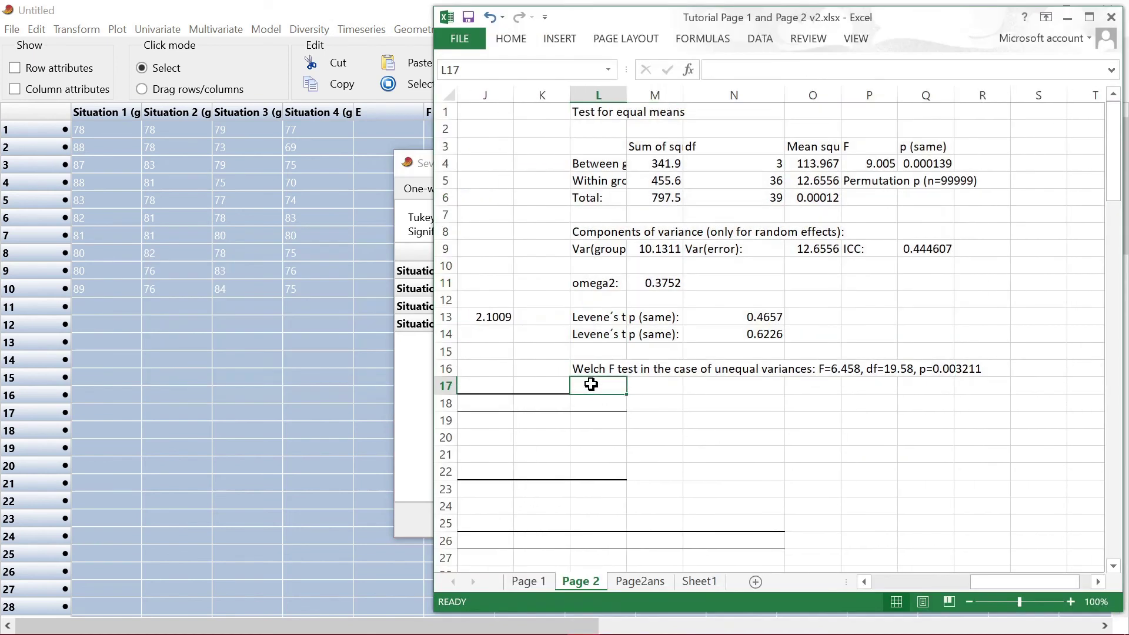
key("ctrl+v")
left_click(1004, 421)
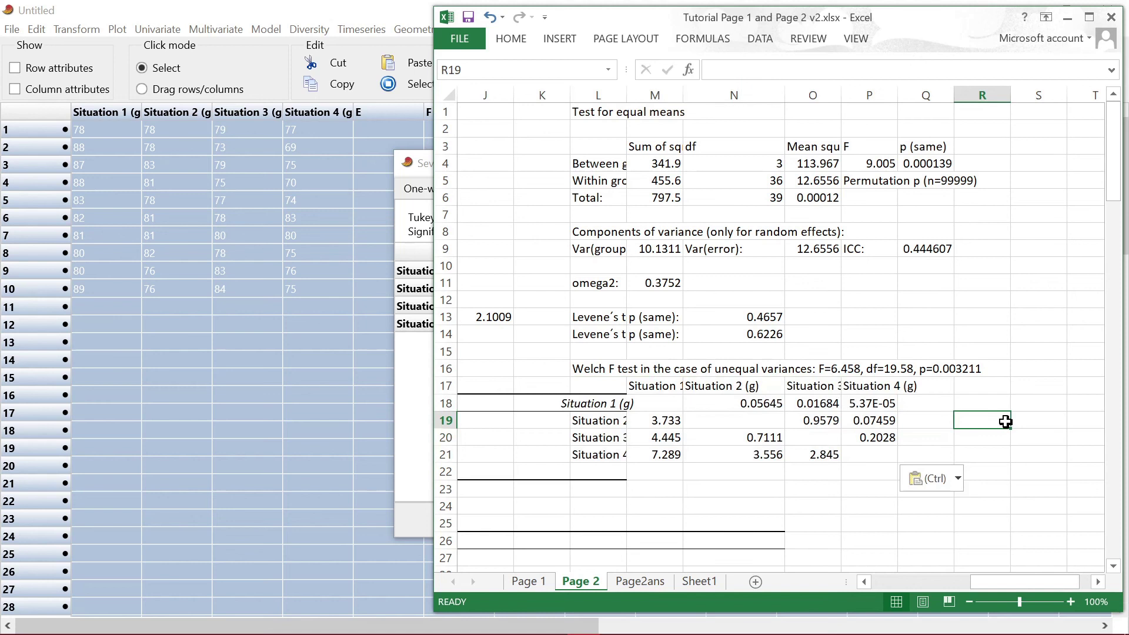
Step: Shade the two significant p values in row 18 (O18:P18) yellow
left_click_drag(821, 403, 864, 405)
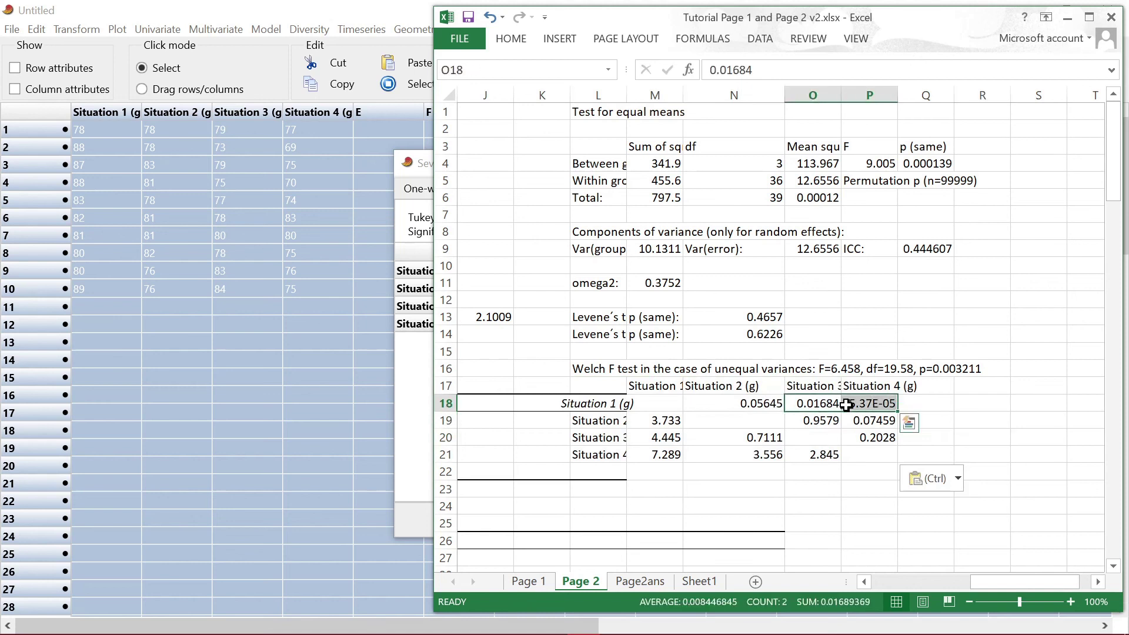
right_click(850, 411)
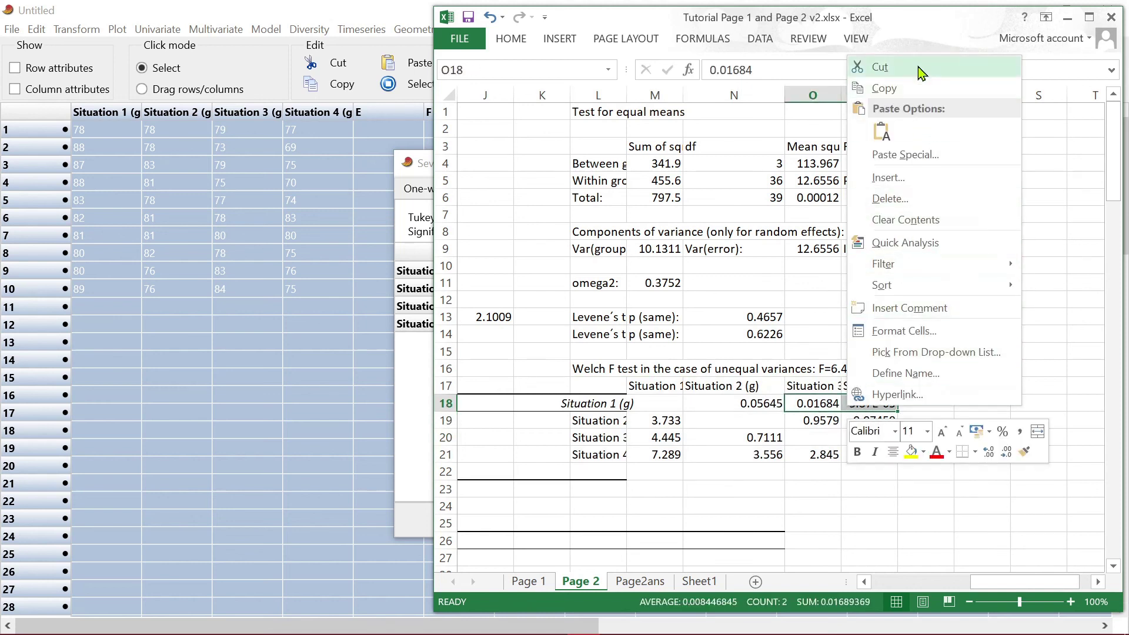
left_click(911, 452)
left_click(419, 457)
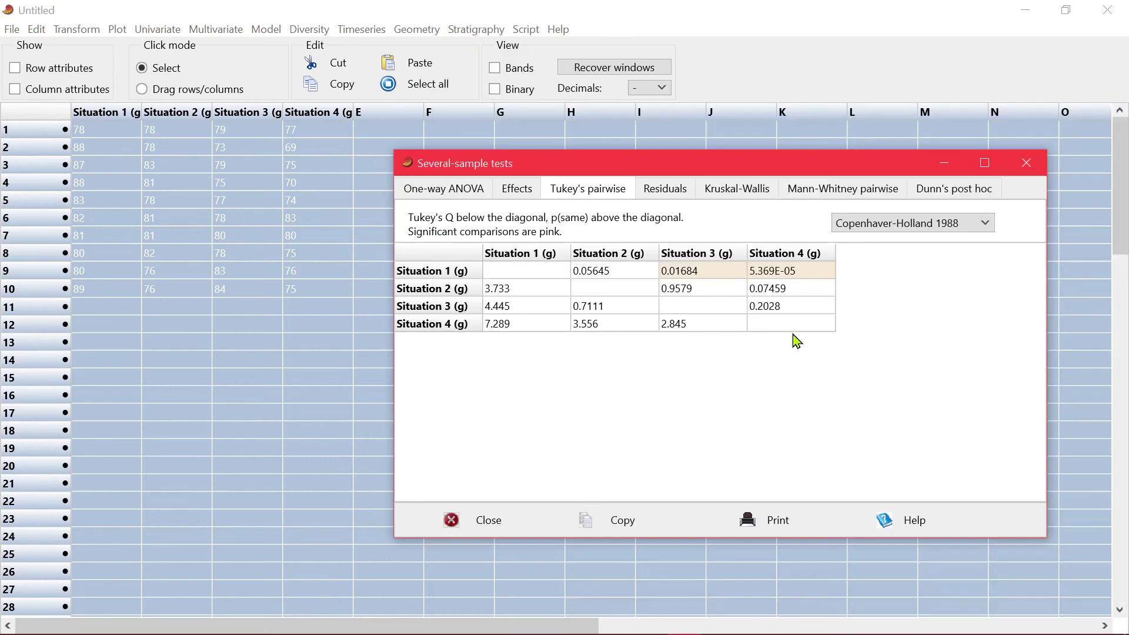